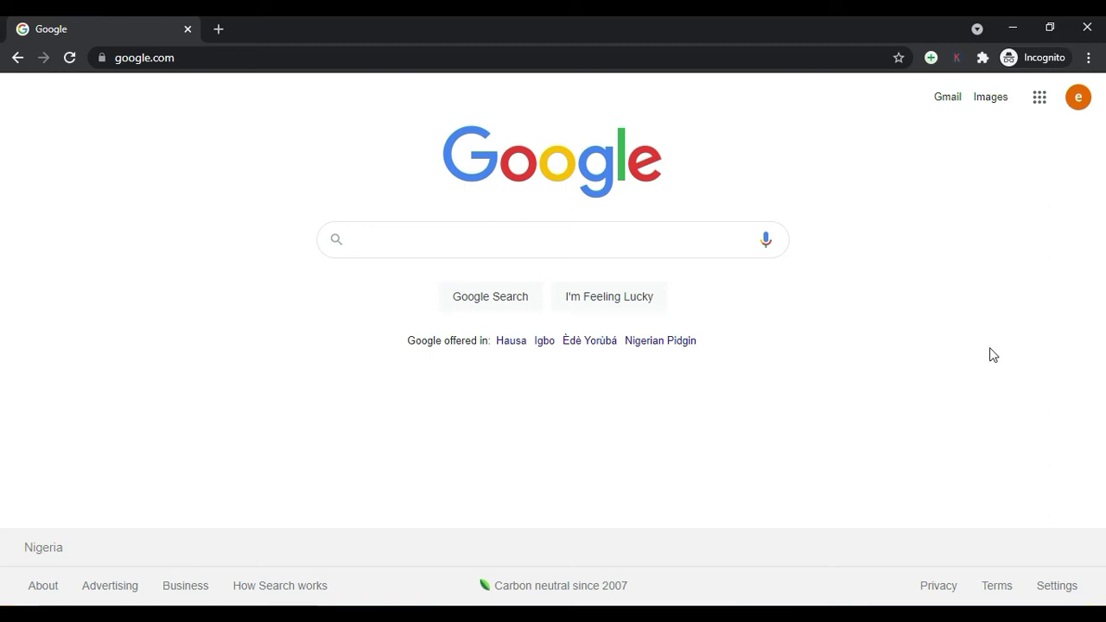
# Go to the Google Ads site via the 'ads' address and start signing up.
pyautogui.click(725, 59)
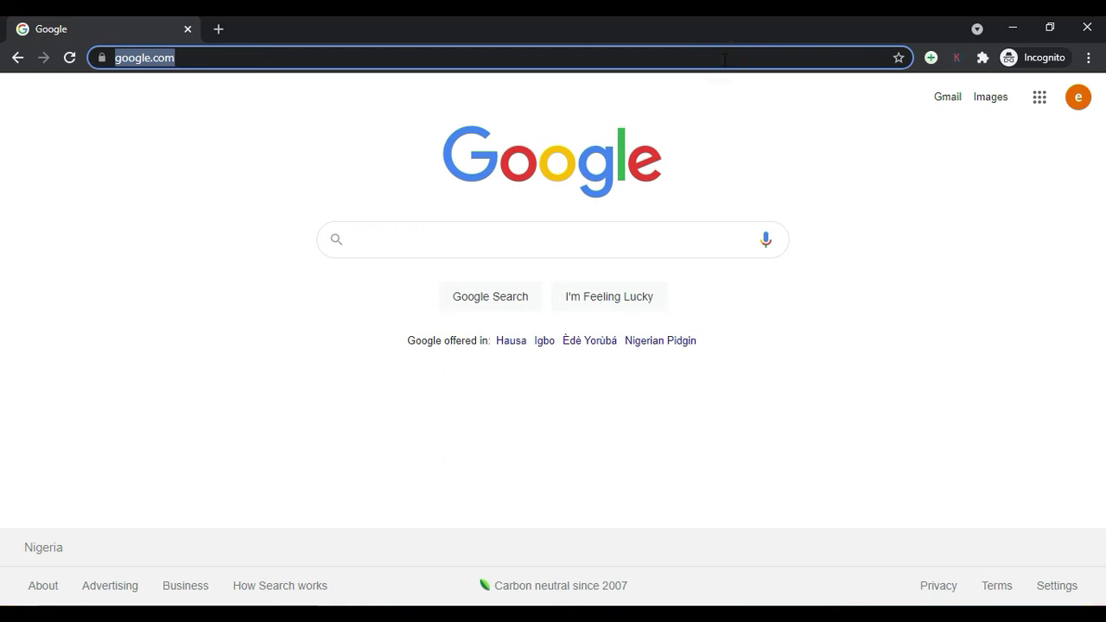
pyautogui.write('ads')
pyautogui.press('Return')
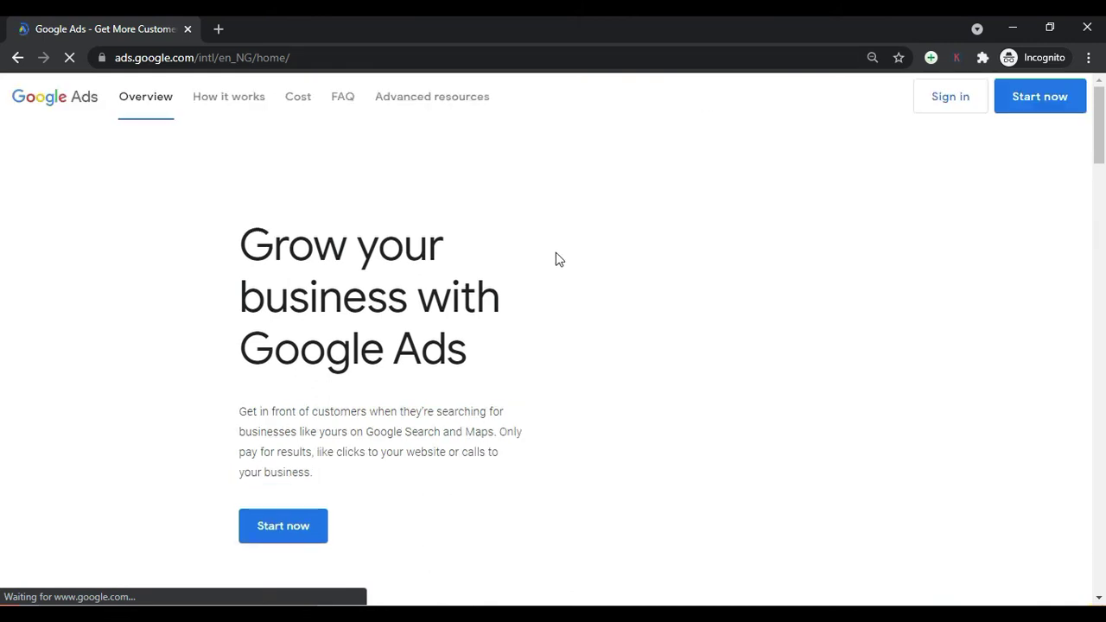
pyautogui.scroll(-2, 370, 363)
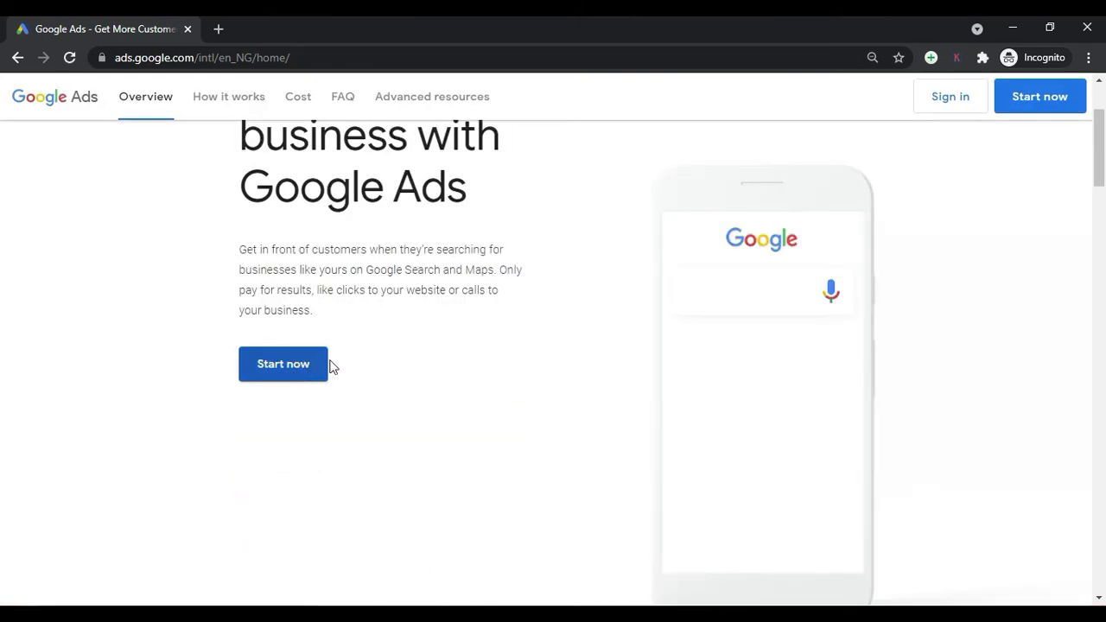
pyautogui.click(300, 370)
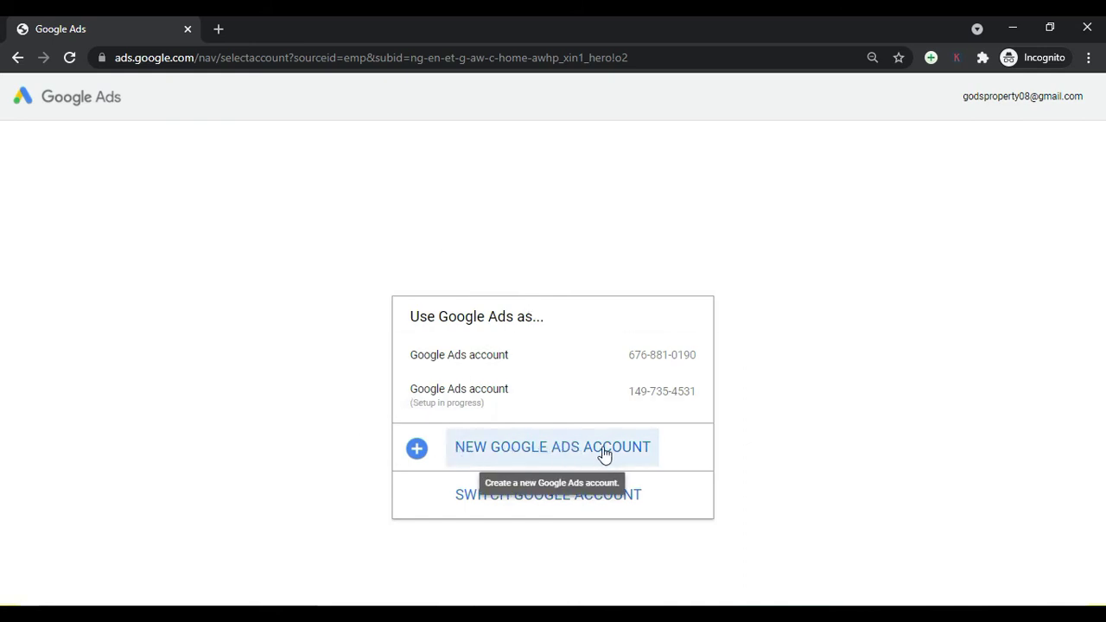
# Start a new Google Ads account with 'Get more website sales or sign-ups' as its goal.
pyautogui.click(560, 446)
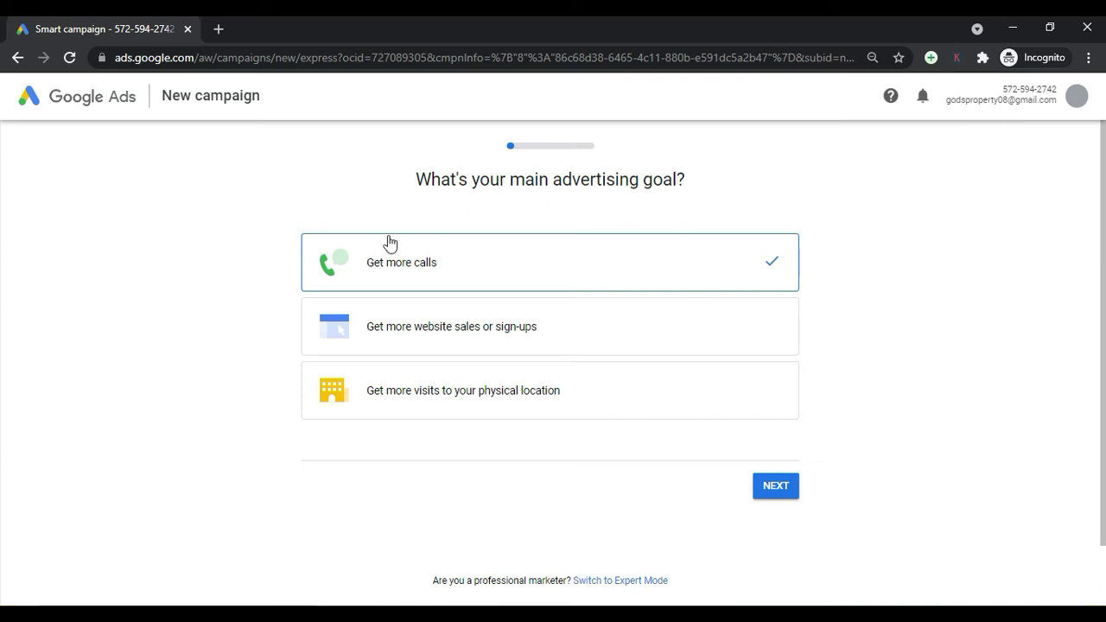
pyautogui.click(500, 329)
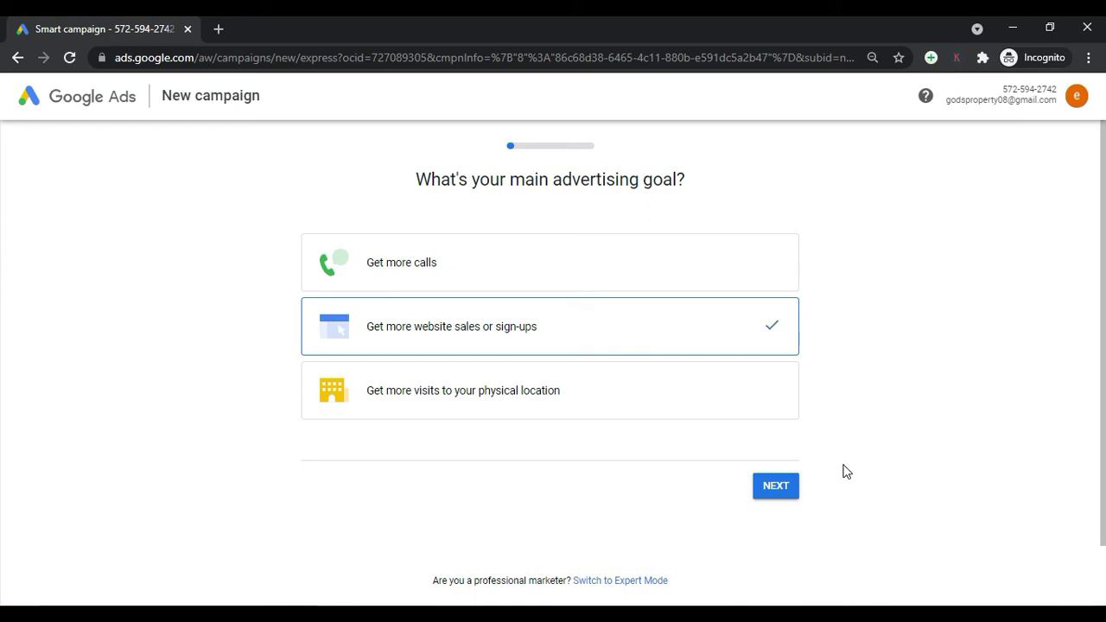
pyautogui.scroll(-2, 854, 410)
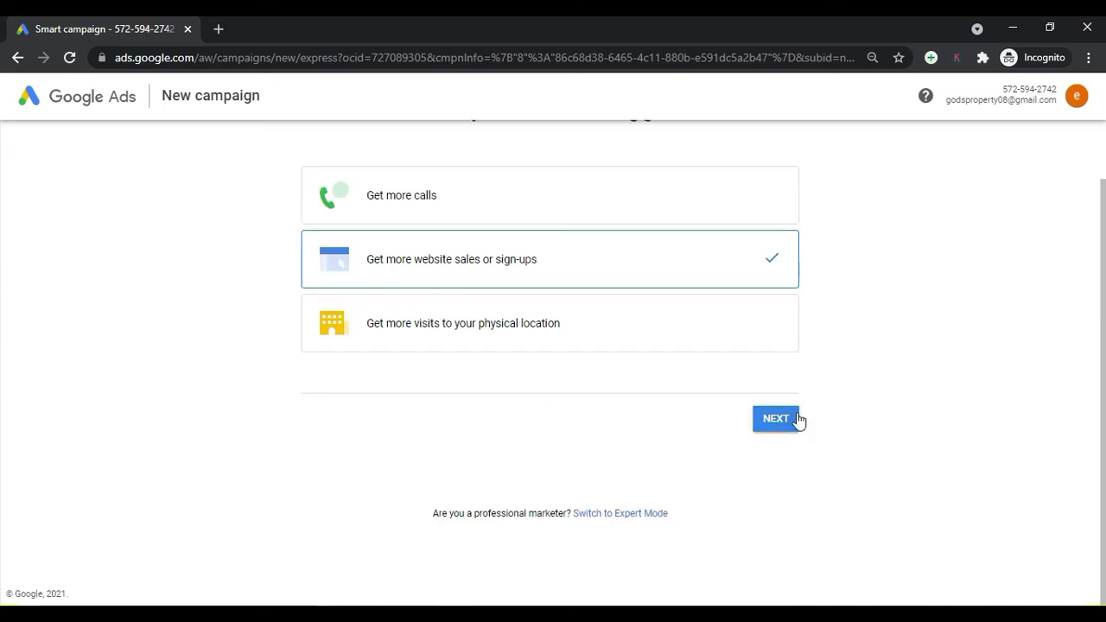
pyautogui.scroll(2, 605, 363)
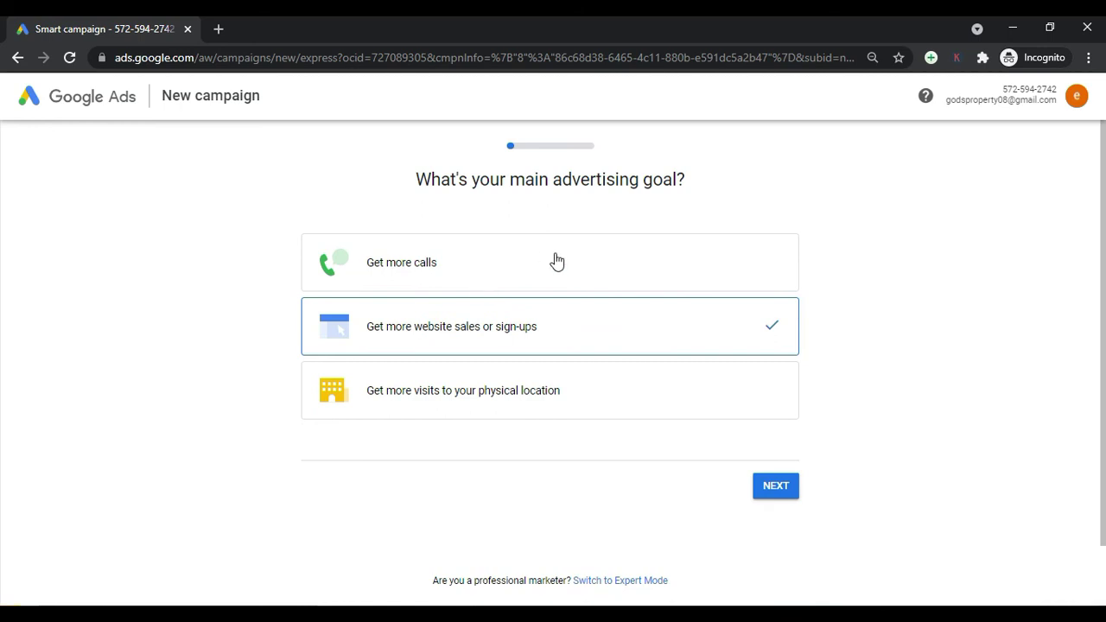
pyautogui.scroll(-2, 561, 268)
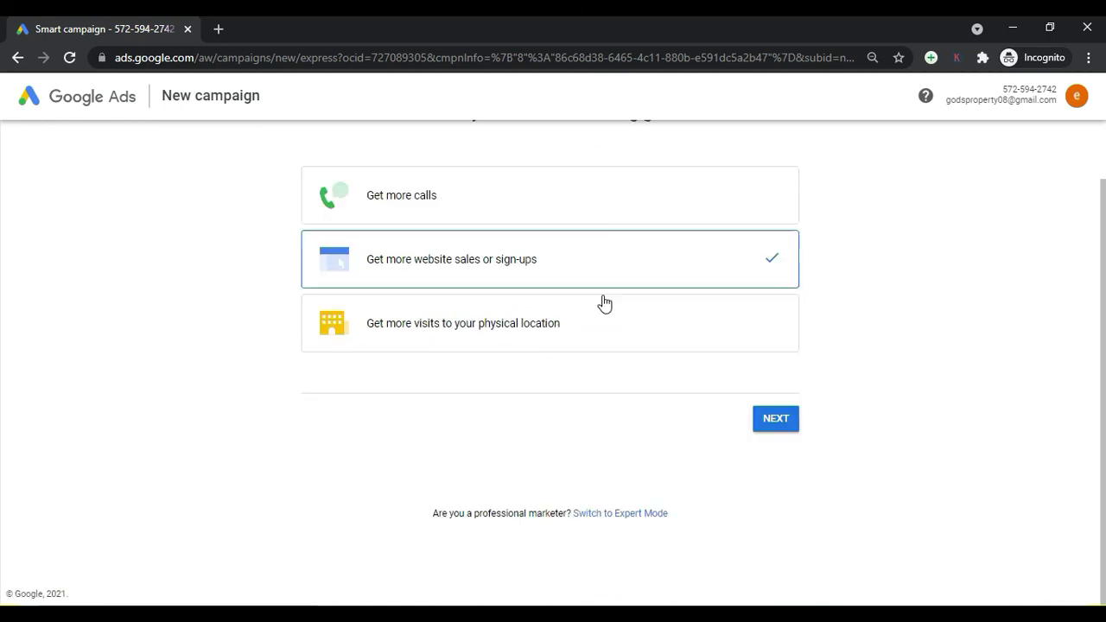
# Switch to Expert Mode and pick a campaign without a goal's guidance.
pyautogui.click(619, 514)
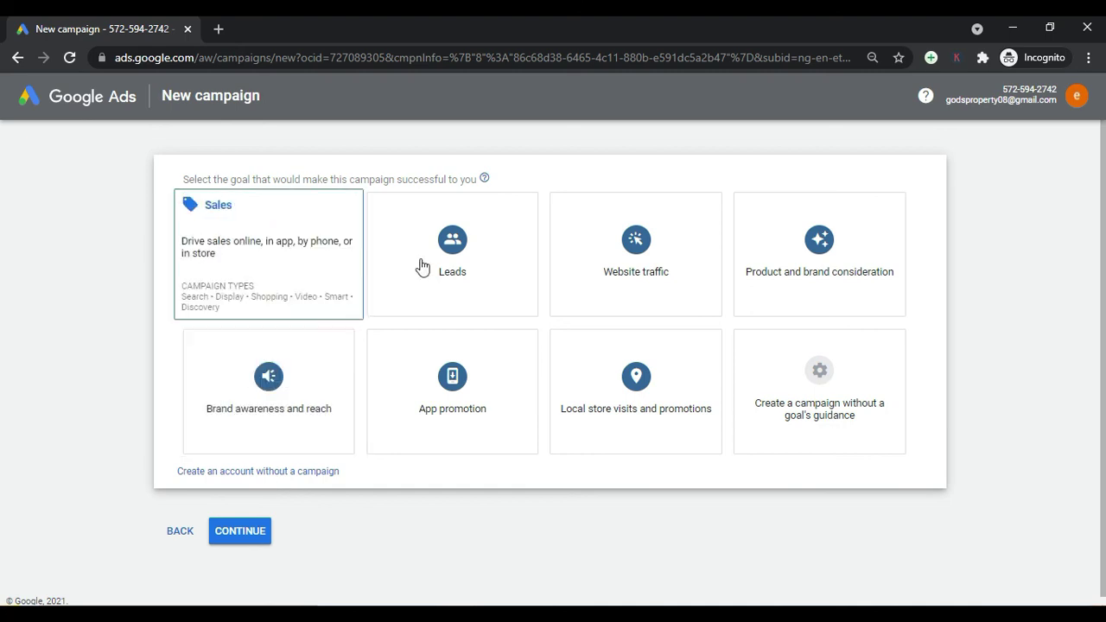
pyautogui.click(803, 389)
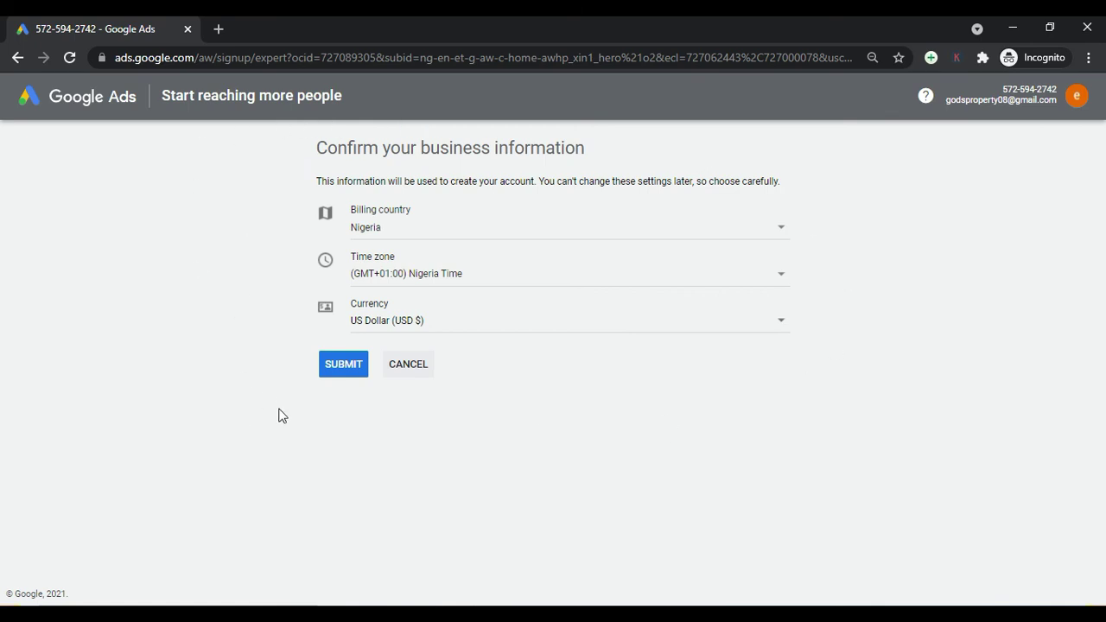
# Create the account without a campaign, keeping Nigeria, Nigeria Time and US Dollar.
pyautogui.click(332, 375)
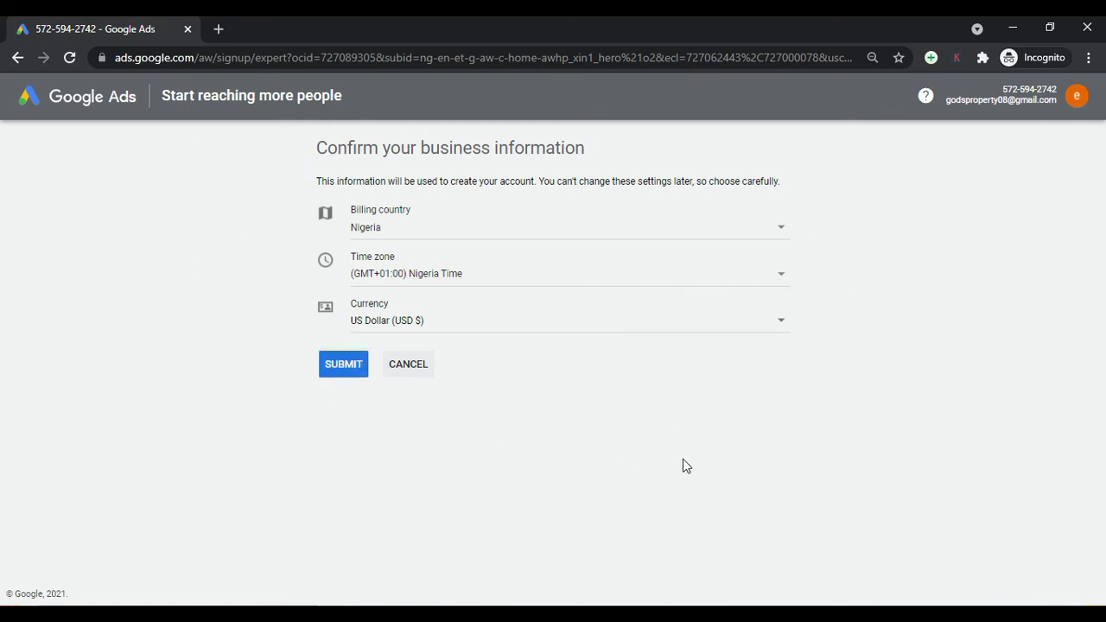